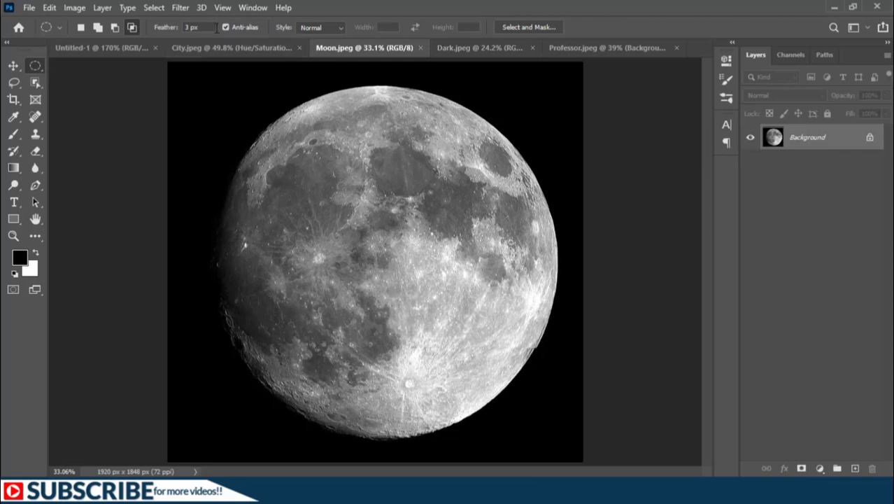
Draw an elliptical selection about 1583 by 1650 px around the moon with a 1 px feather, and nudge it to fit.
left_click(168, 29)
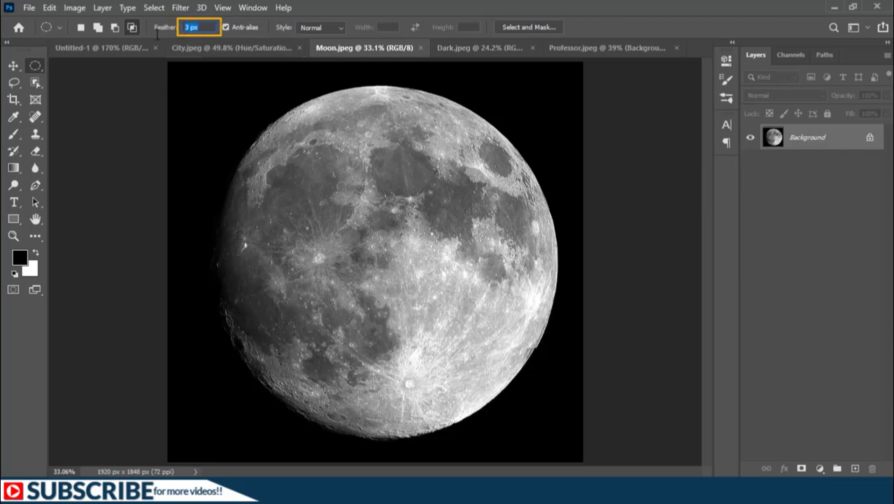
type("1")
key("Return")
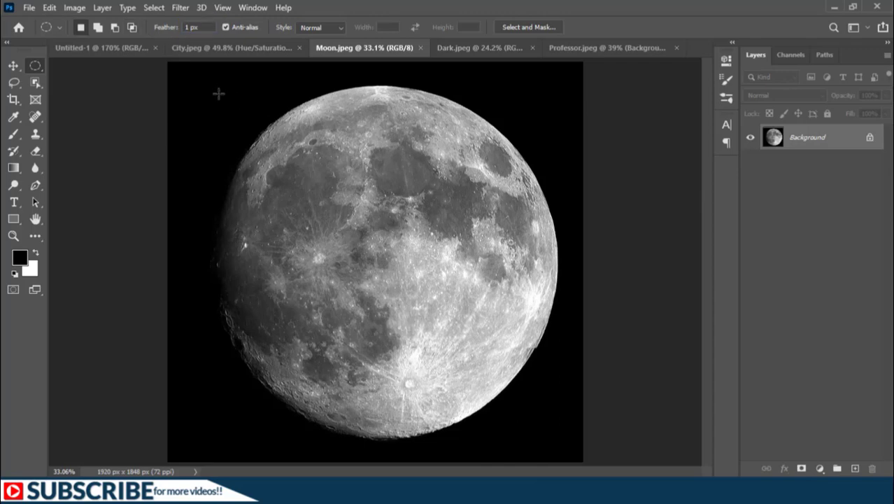
left_click_drag(217, 90, 556, 438)
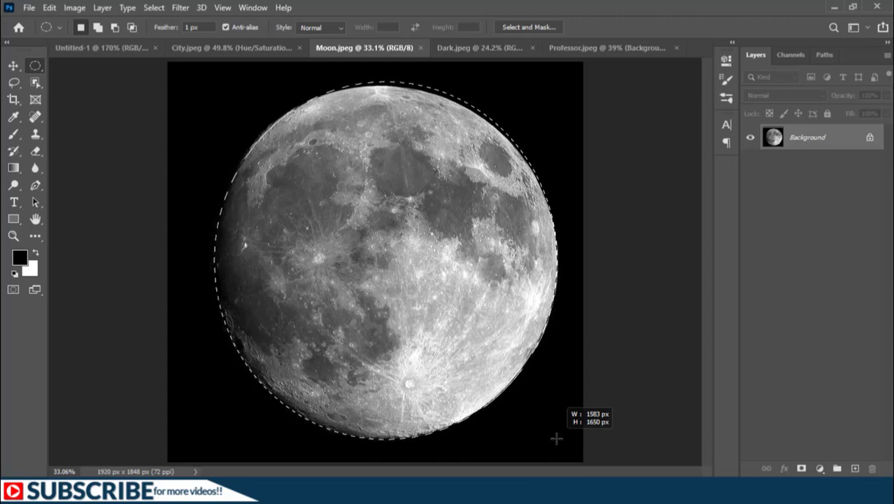
left_click_drag(556, 438, 555, 435)
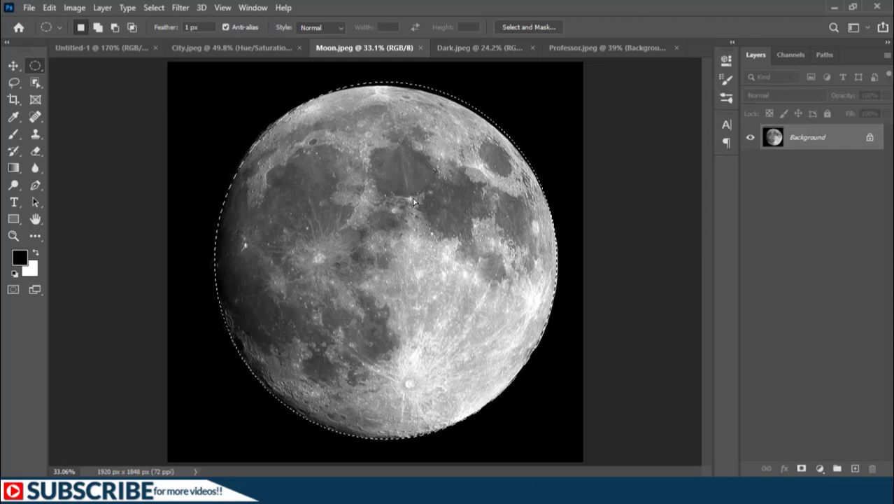
left_click_drag(413, 202, 413, 203)
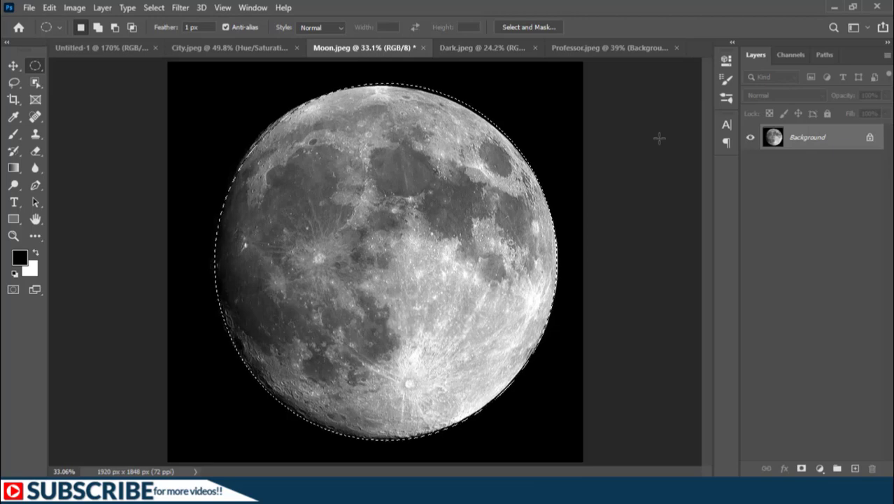
Copy the selected moon to a new layer named "Moon" and hide the Background layer.
key("ctrl+shift+n")
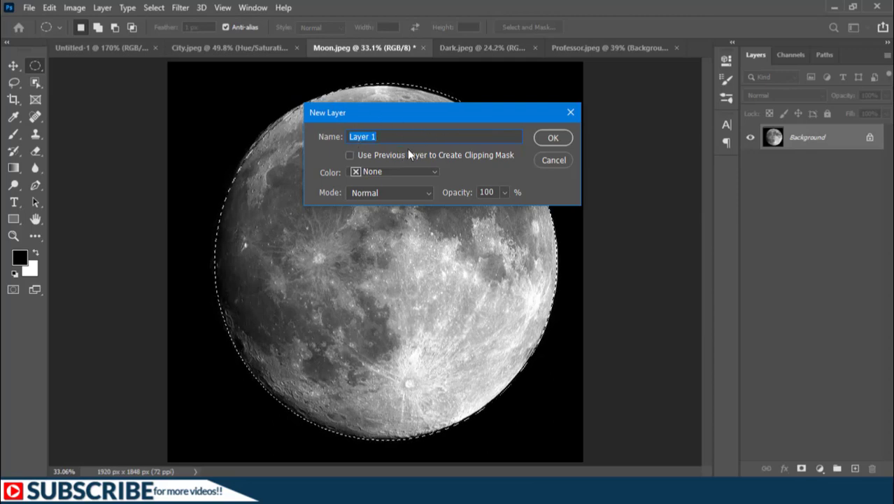
type("M")
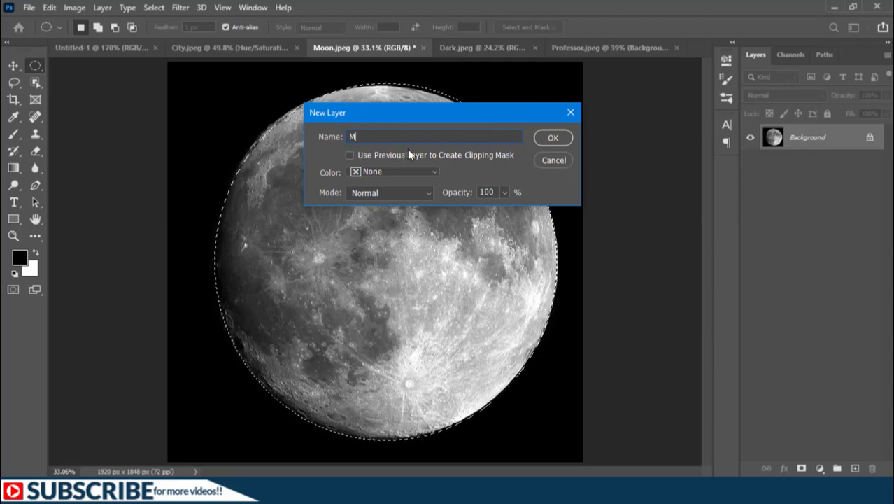
type("oon")
key("Return")
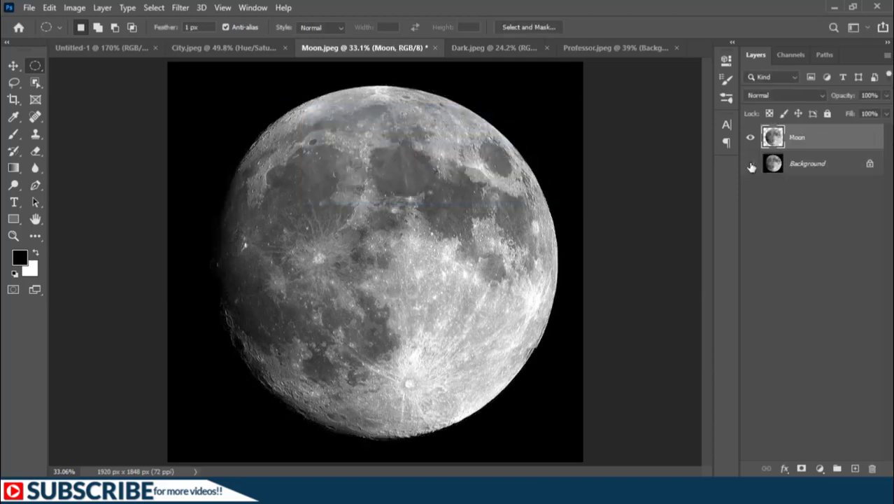
left_click(750, 163)
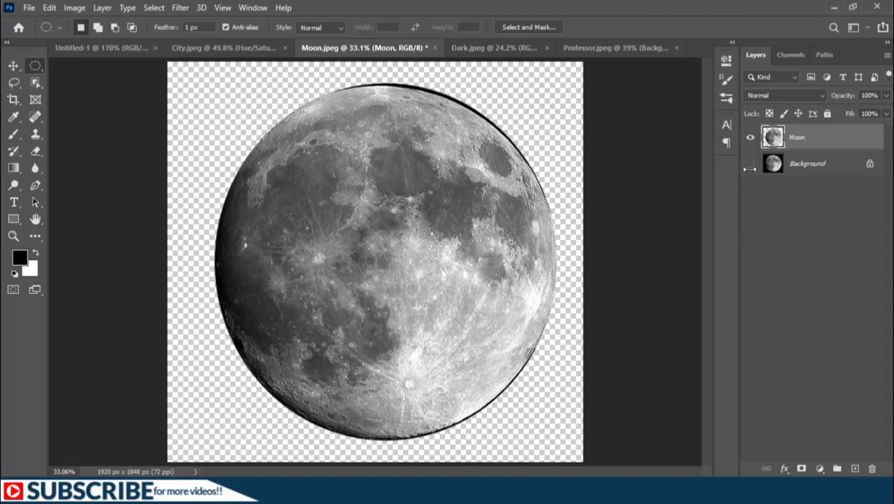
Convert the Moon layer to a smart object and duplicate it into the Dark.jpeg document under the name "Moon".
right_click(802, 142)
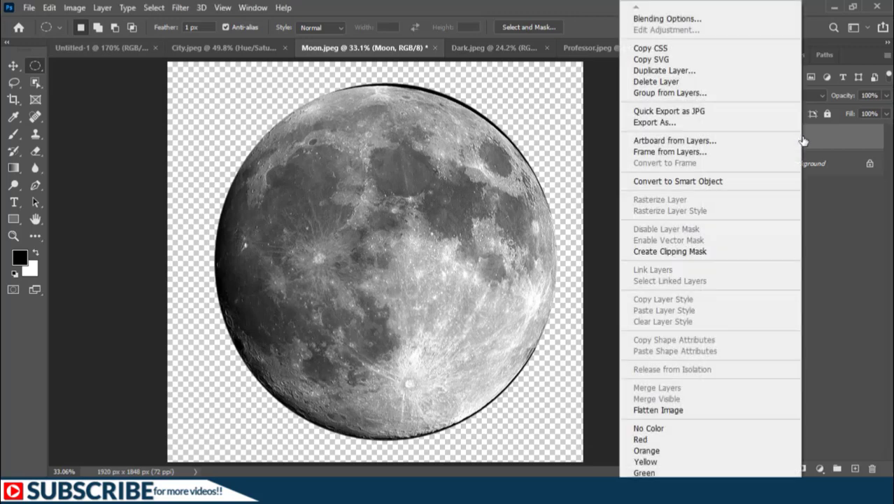
left_click(682, 182)
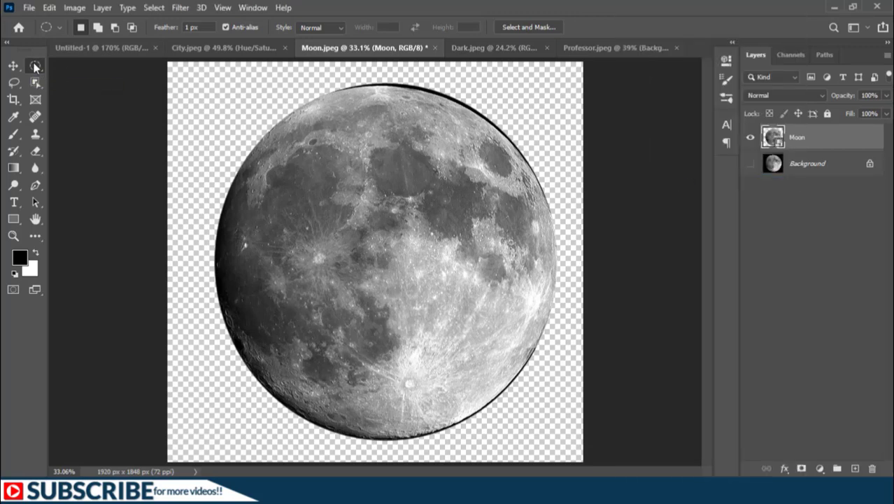
right_click(334, 144)
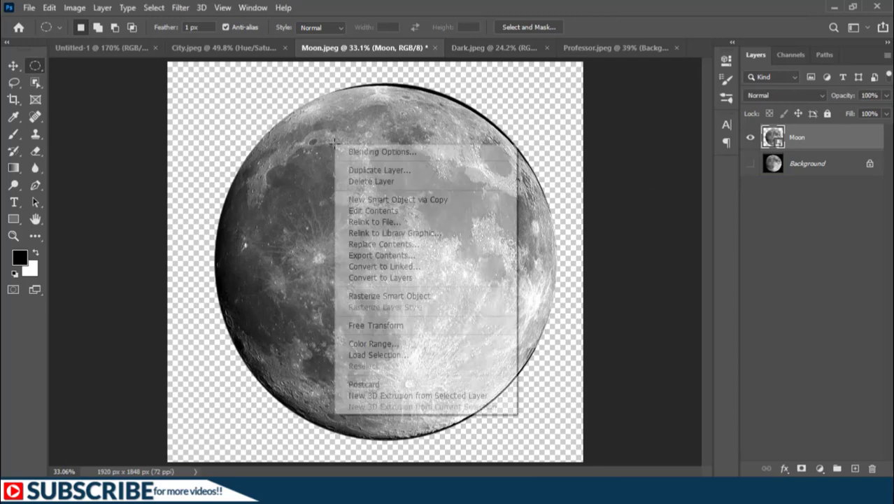
left_click(372, 172)
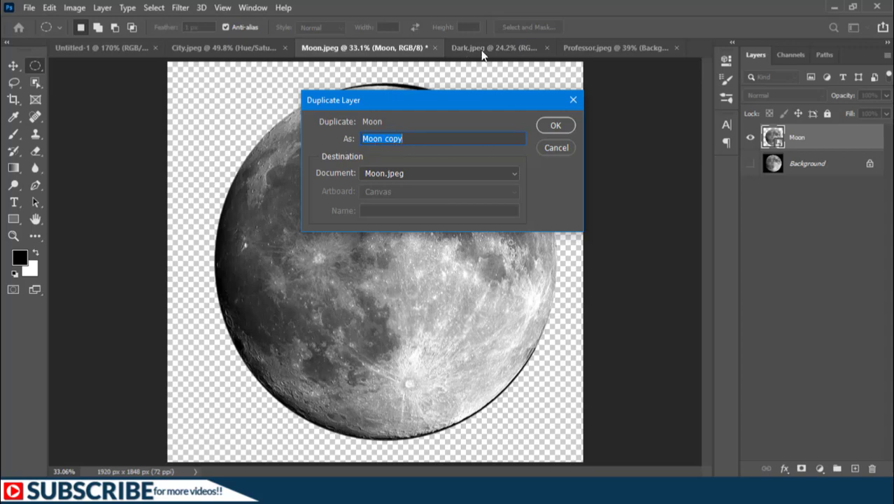
left_click(473, 174)
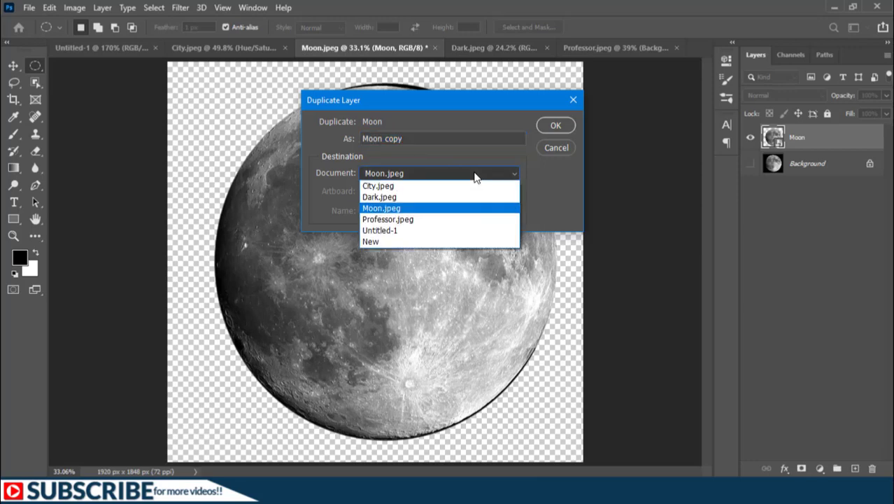
left_click(397, 198)
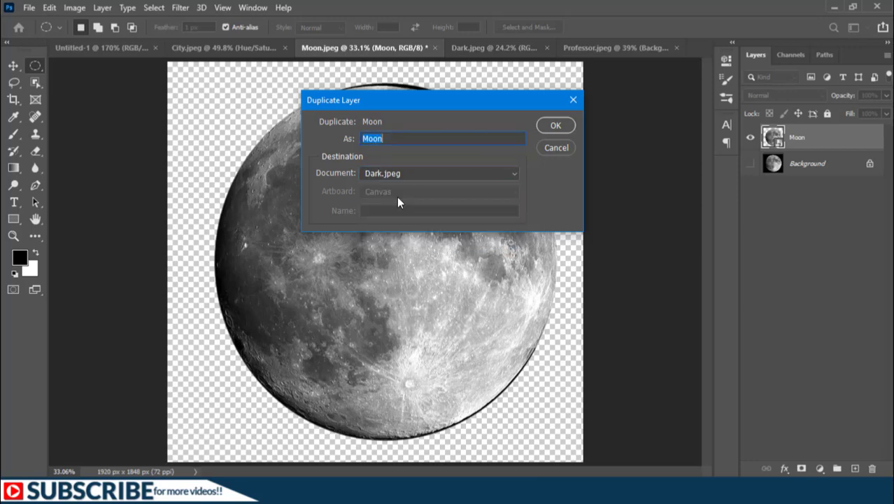
left_click(550, 126)
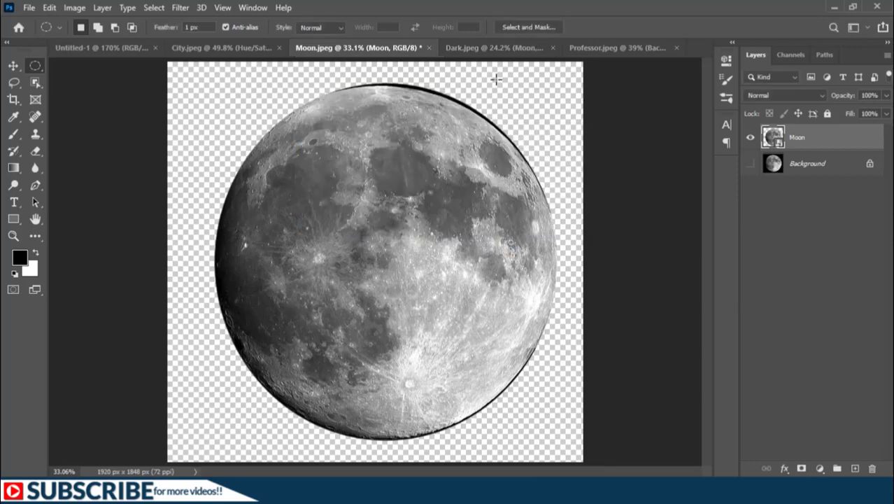
In Dark.jpeg, show the transform controls, shrink and rotate the moon, and place it over the glow between the mountains.
left_click(490, 47)
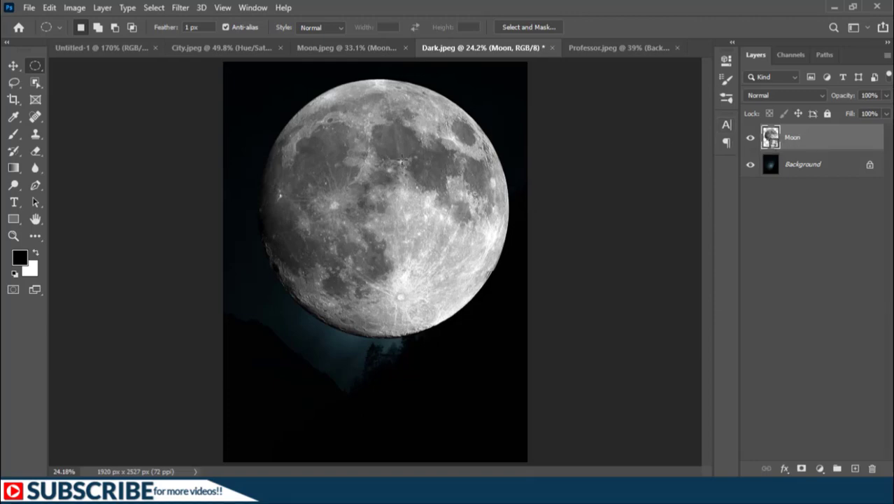
key("v")
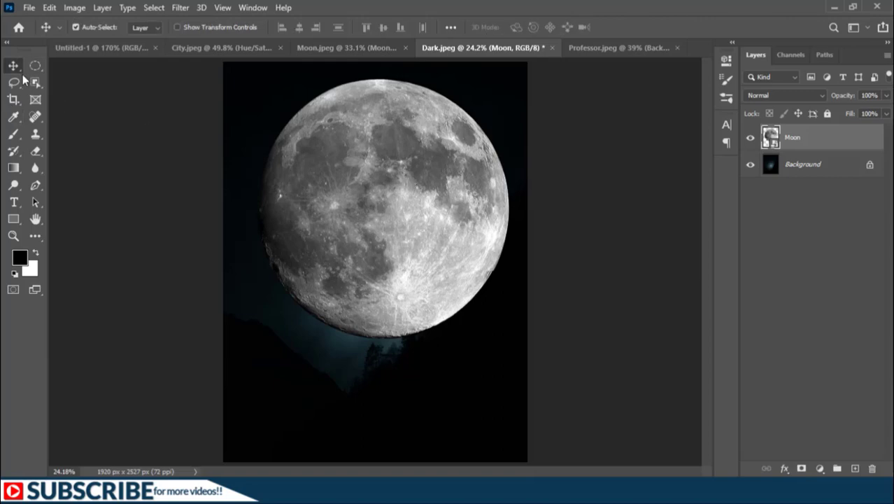
left_click(176, 27)
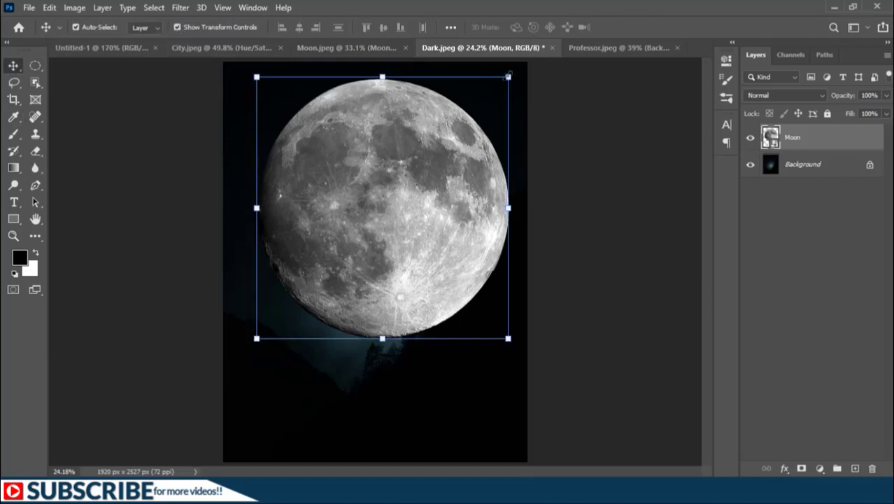
key("ctrl+t")
left_click_drag(507, 77, 400, 189)
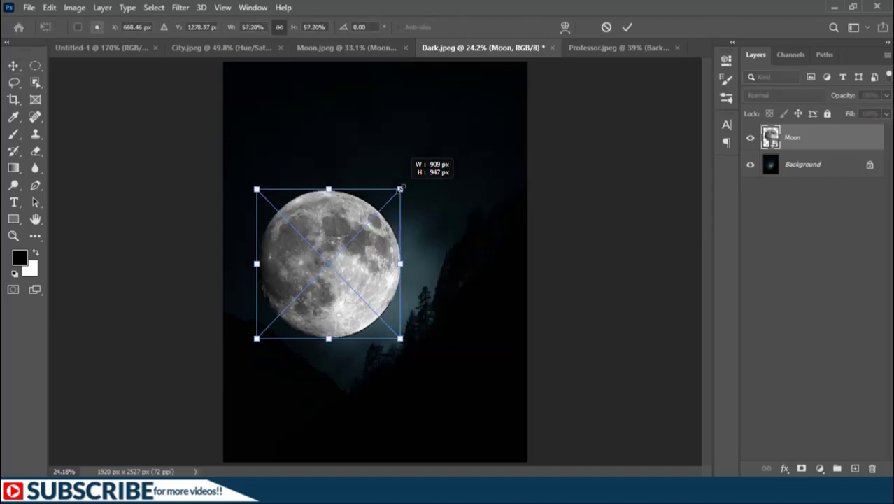
left_click_drag(343, 295, 351, 290)
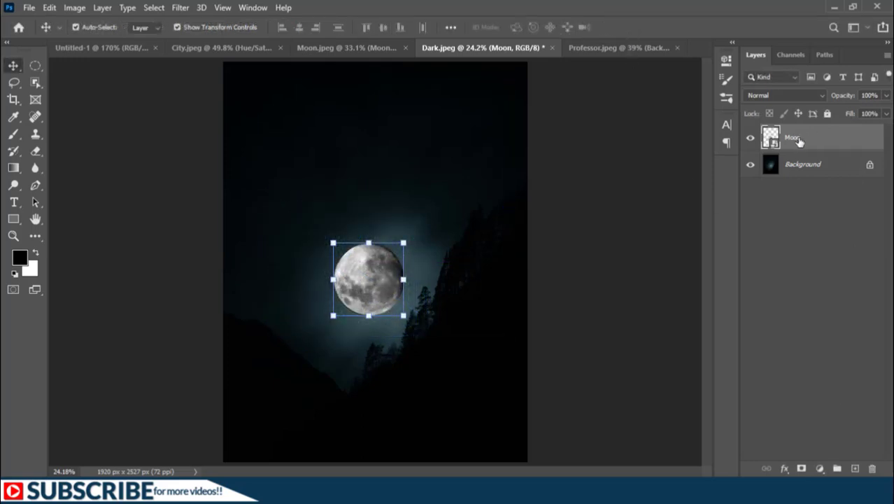
Add a Hue/Saturation adjustment above the Moon layer and clip it to that layer.
left_click(819, 469)
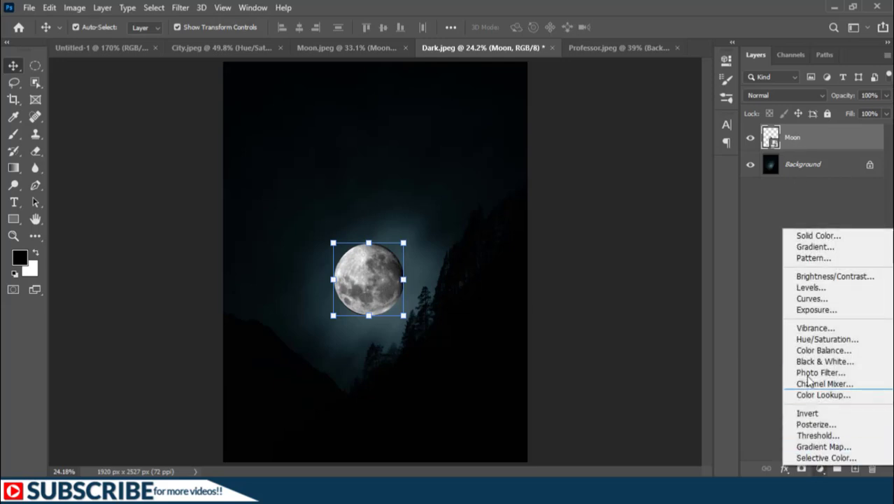
left_click(812, 340)
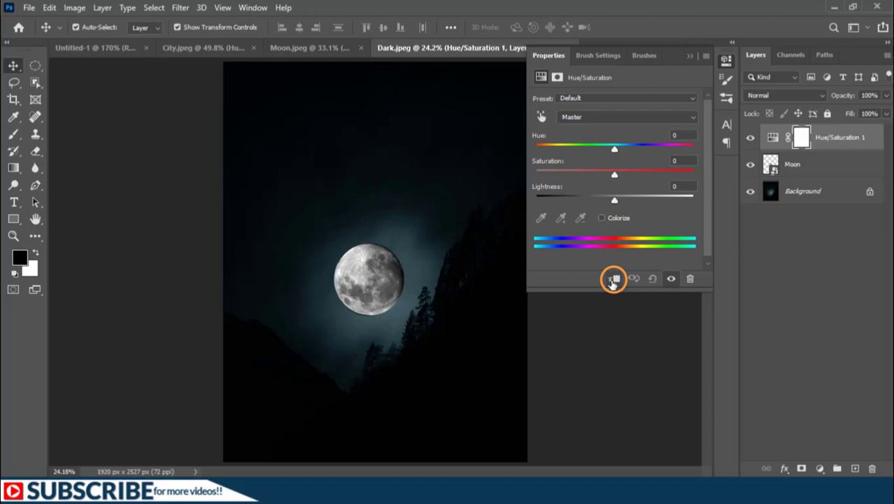
left_click(612, 280)
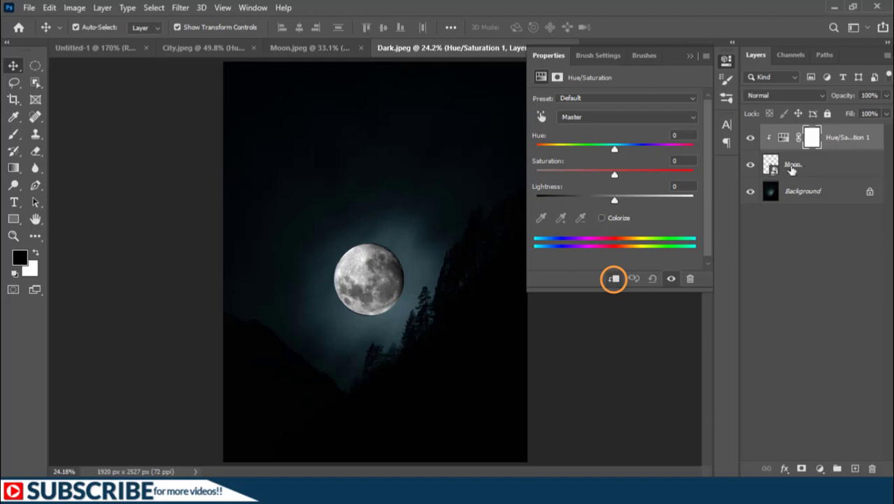
Colorize the moon green with a hue of 122 and increase the adjustment's lightness.
left_click(601, 218)
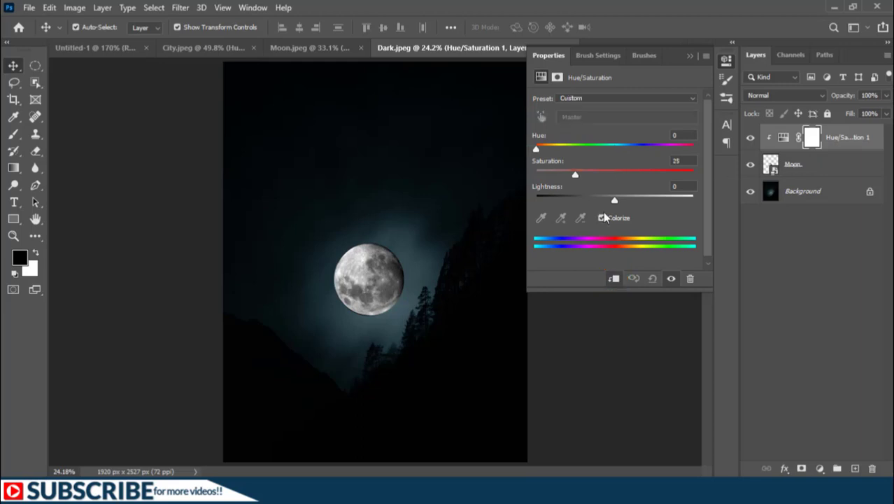
left_click(536, 150)
left_click_drag(545, 151, 588, 149)
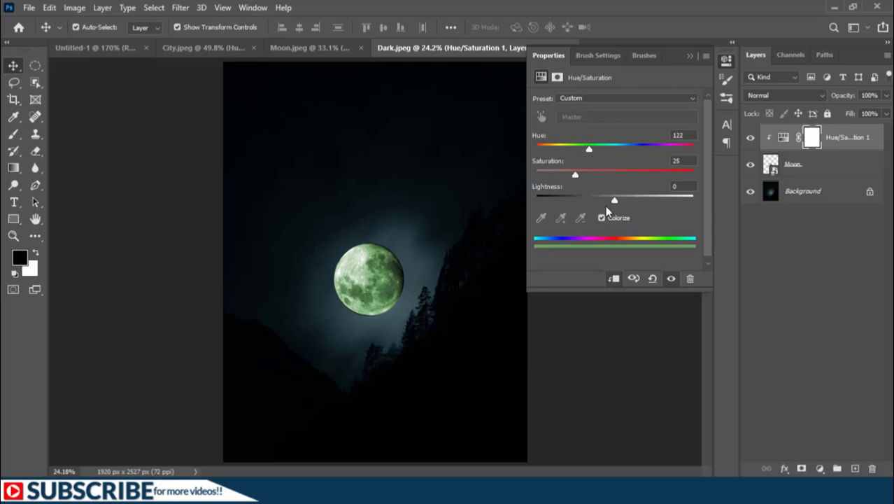
left_click_drag(617, 201, 674, 201)
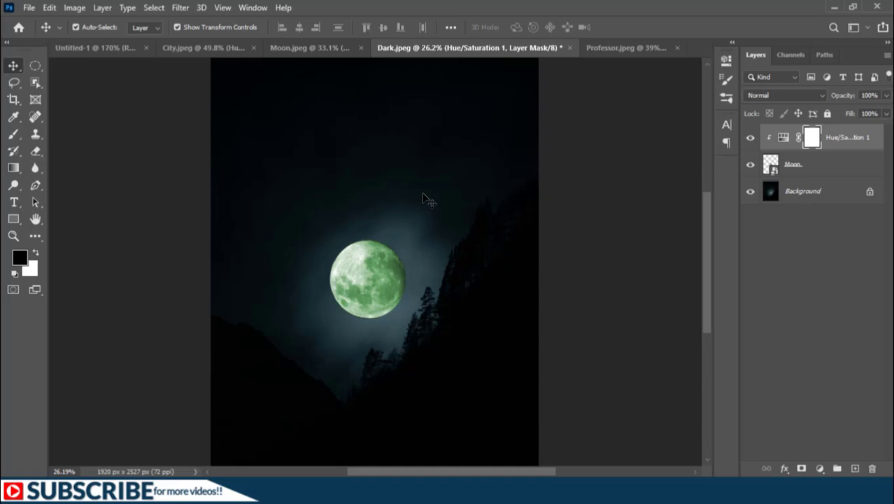
Switch from the Elliptical Marquee to the Rectangular Marquee tool.
left_click(35, 66)
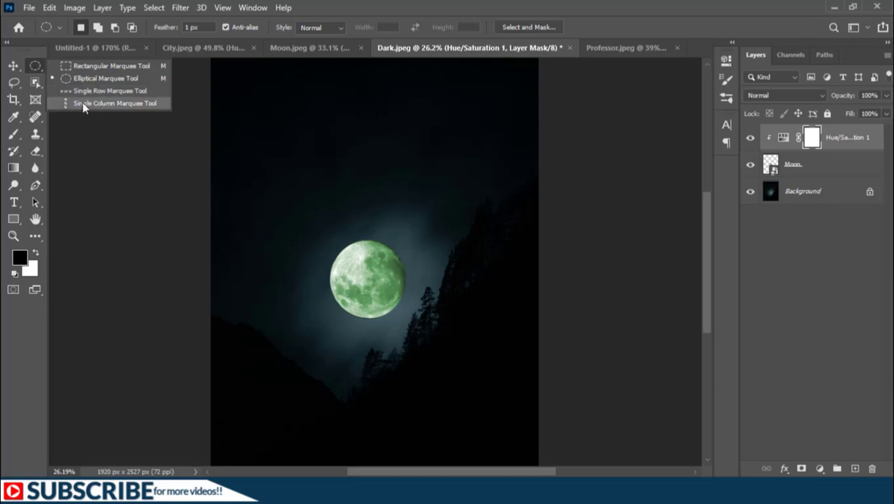
left_click(120, 69)
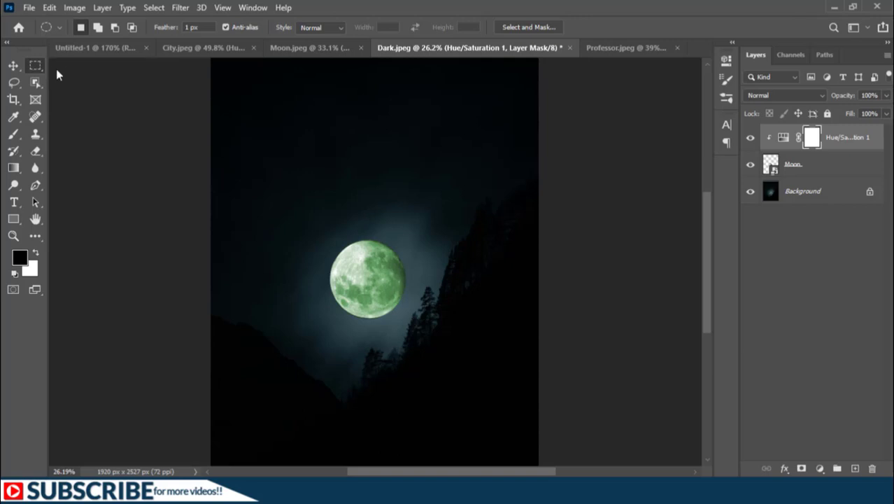